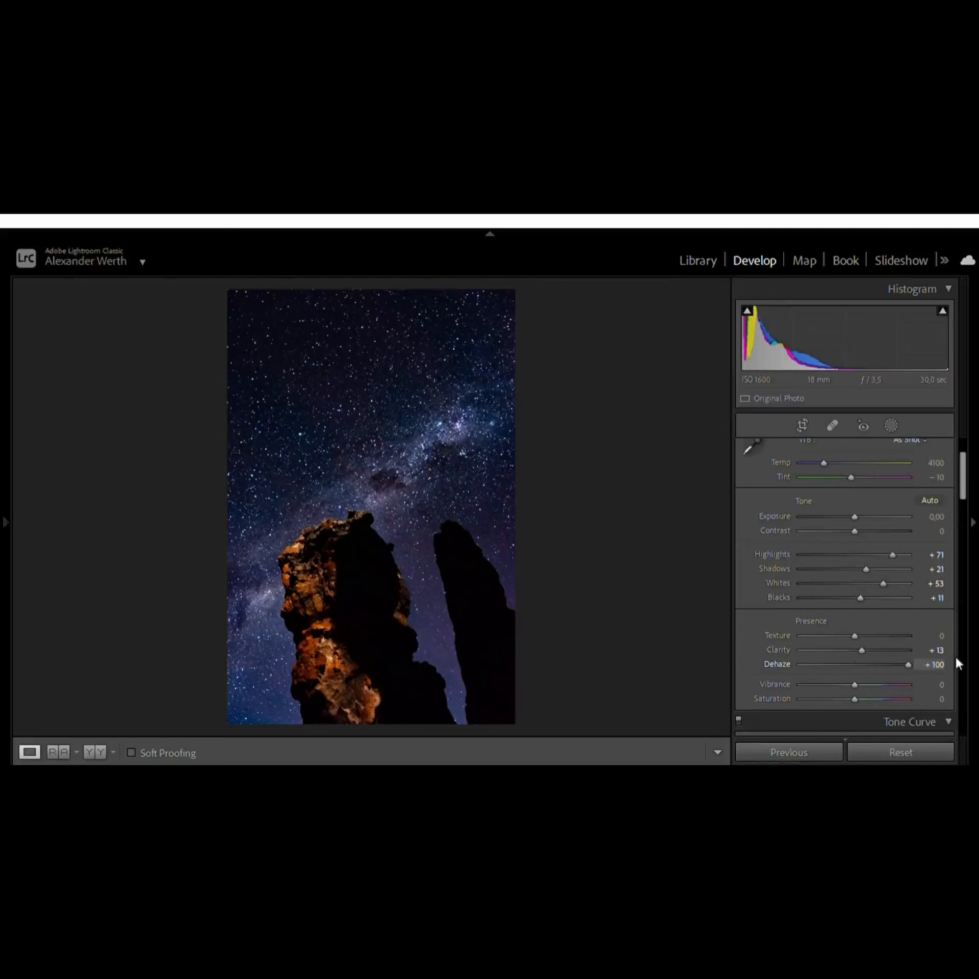
Step: Set the photo's Dehaze to +9
drag(870, 660, 859, 658)
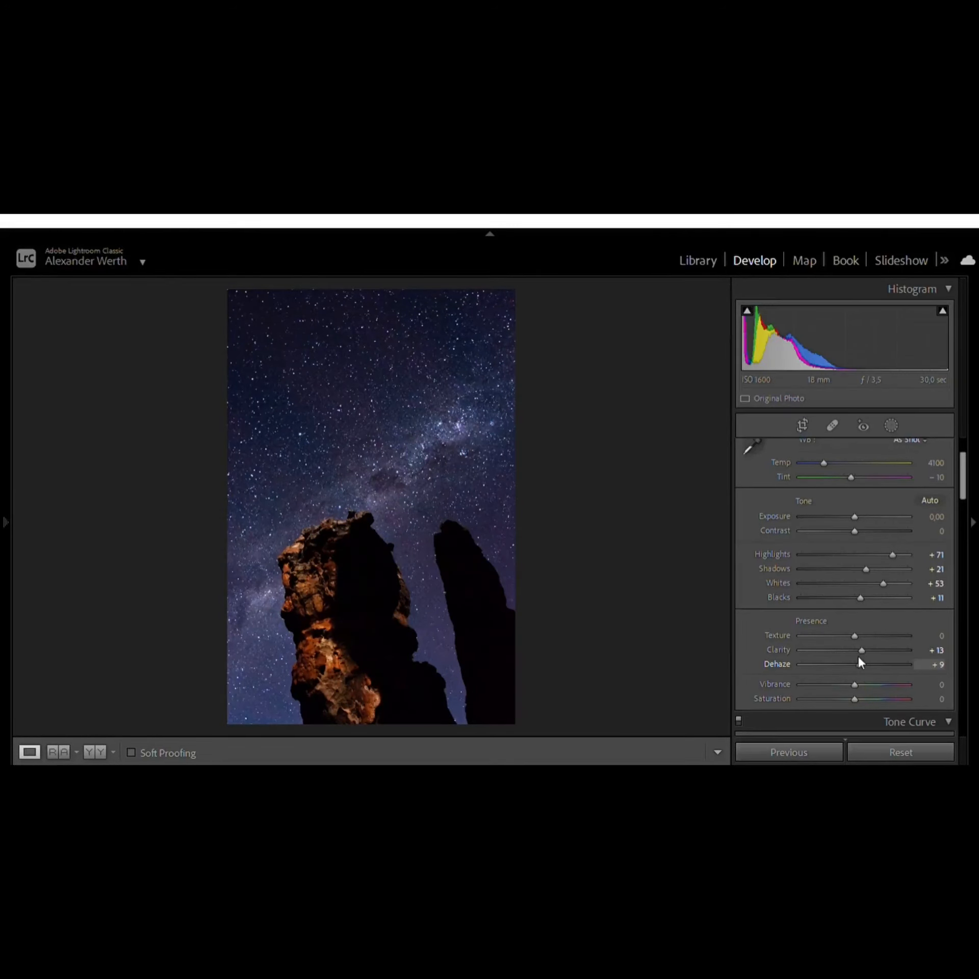
scroll(873, 563, up, 2)
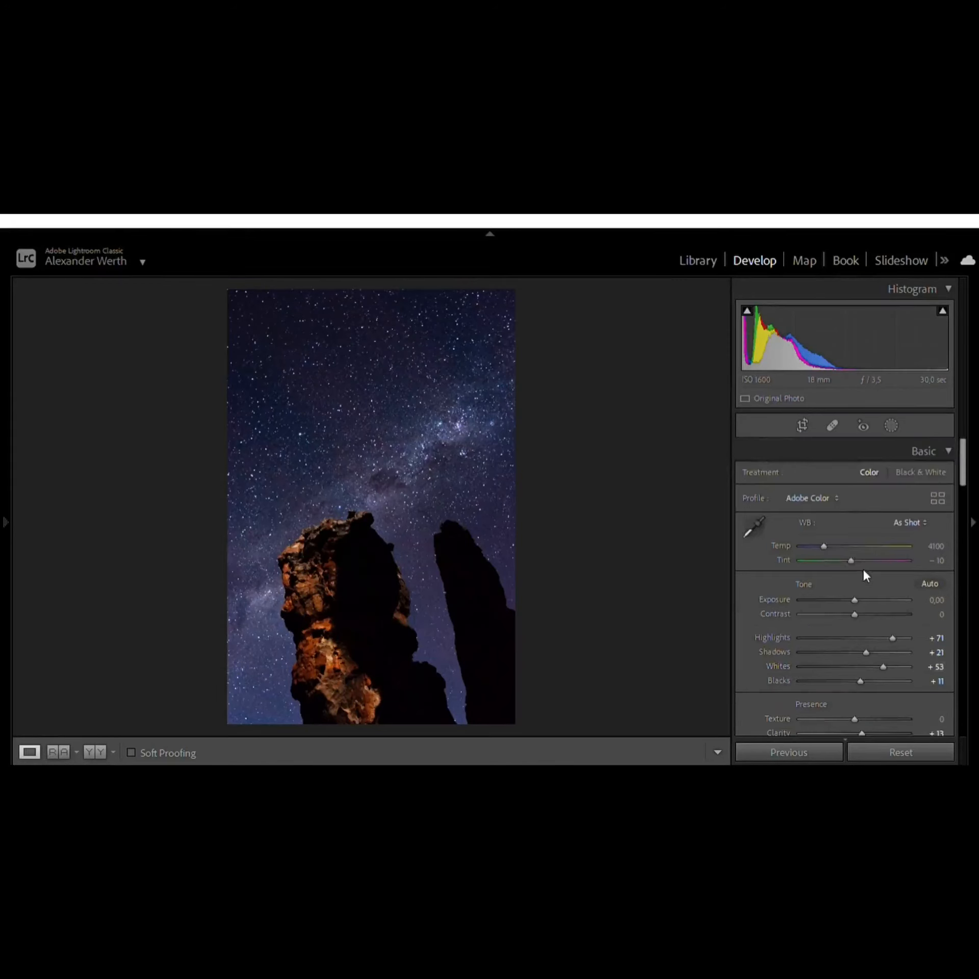
Step: Shape the parametric tone curve with Highlights +6, Lights +5, Darks -9 and Shadows -10
scroll(863, 568, down, 10)
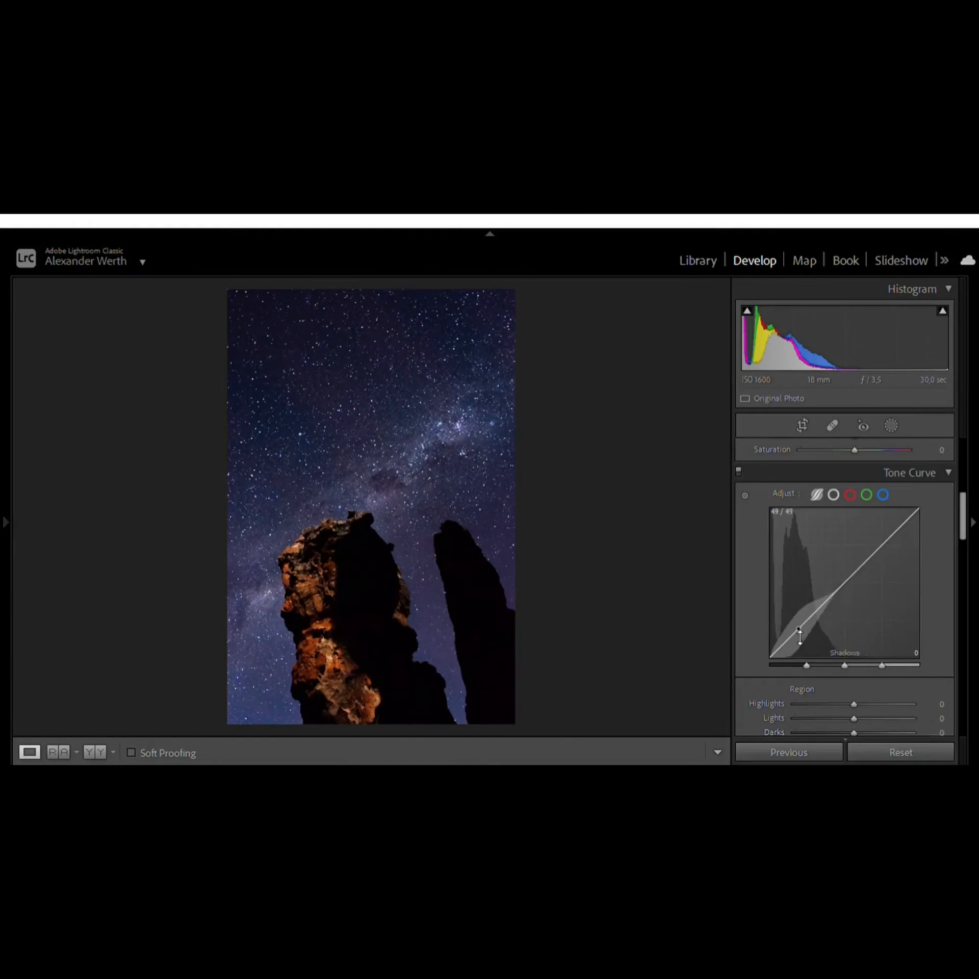
drag(799, 628, 798, 629)
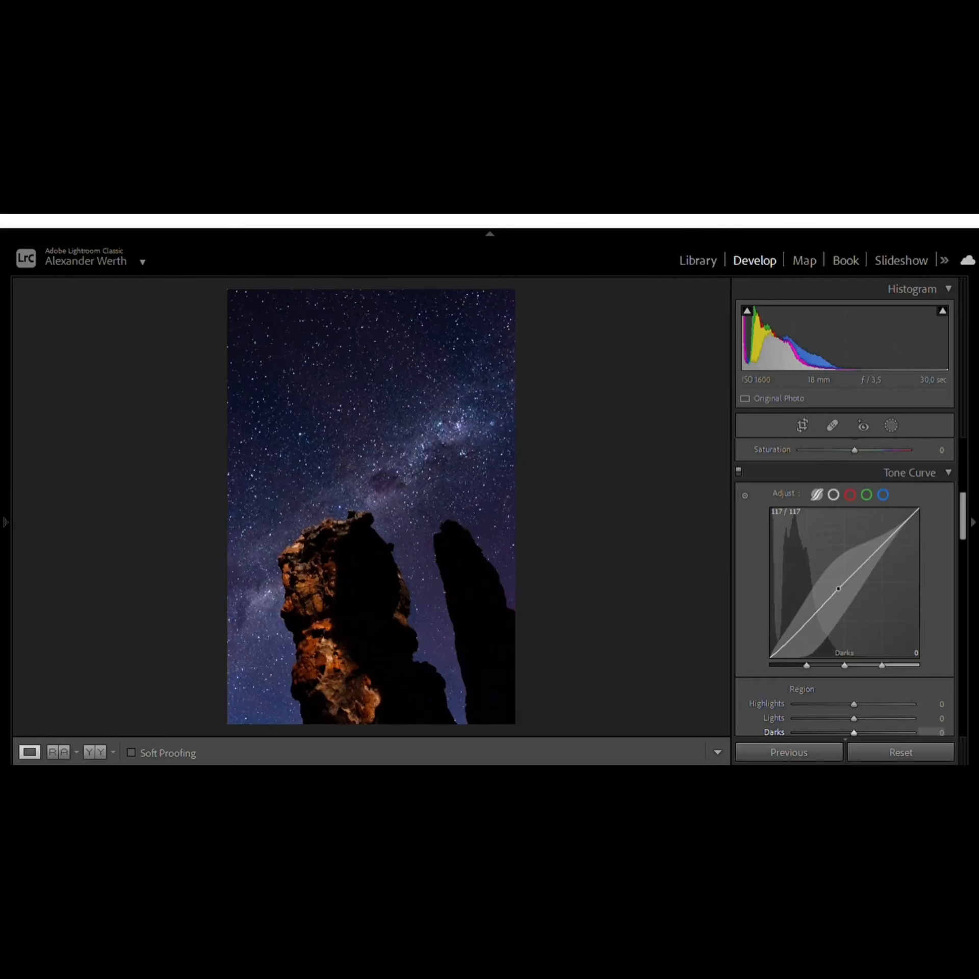
drag(838, 588, 838, 592)
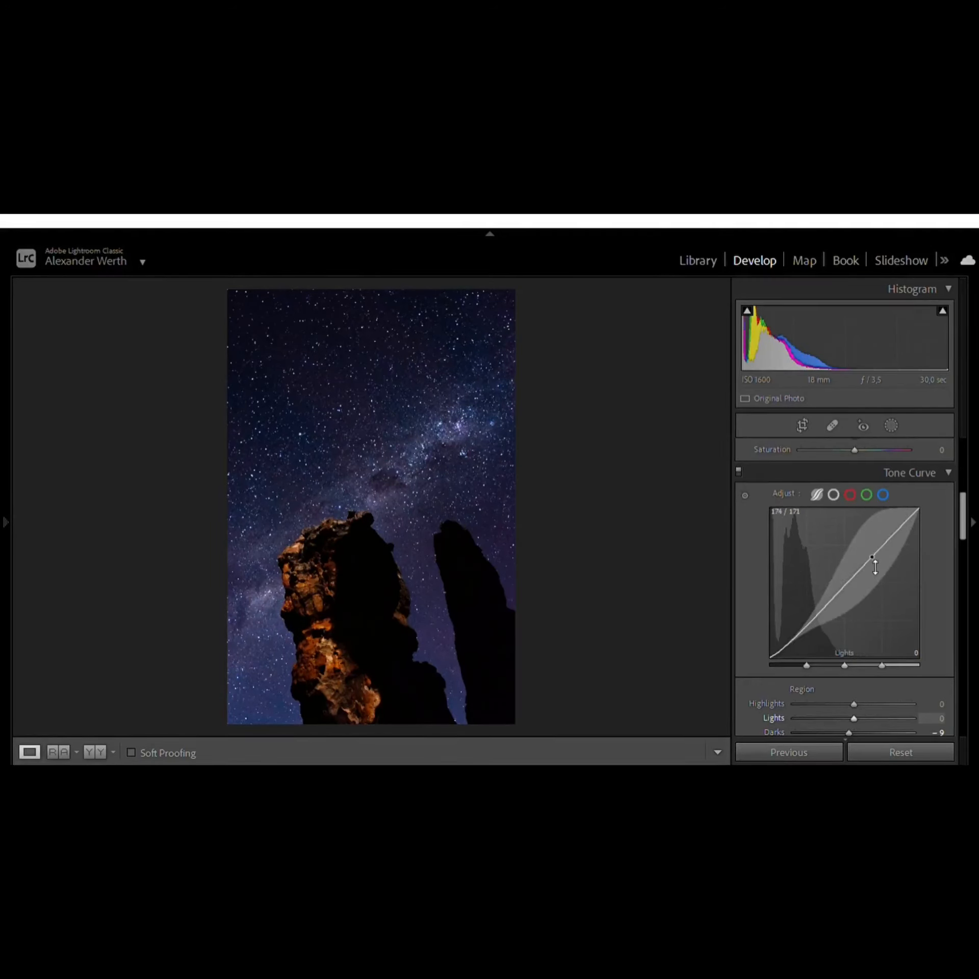
drag(875, 565, 906, 518)
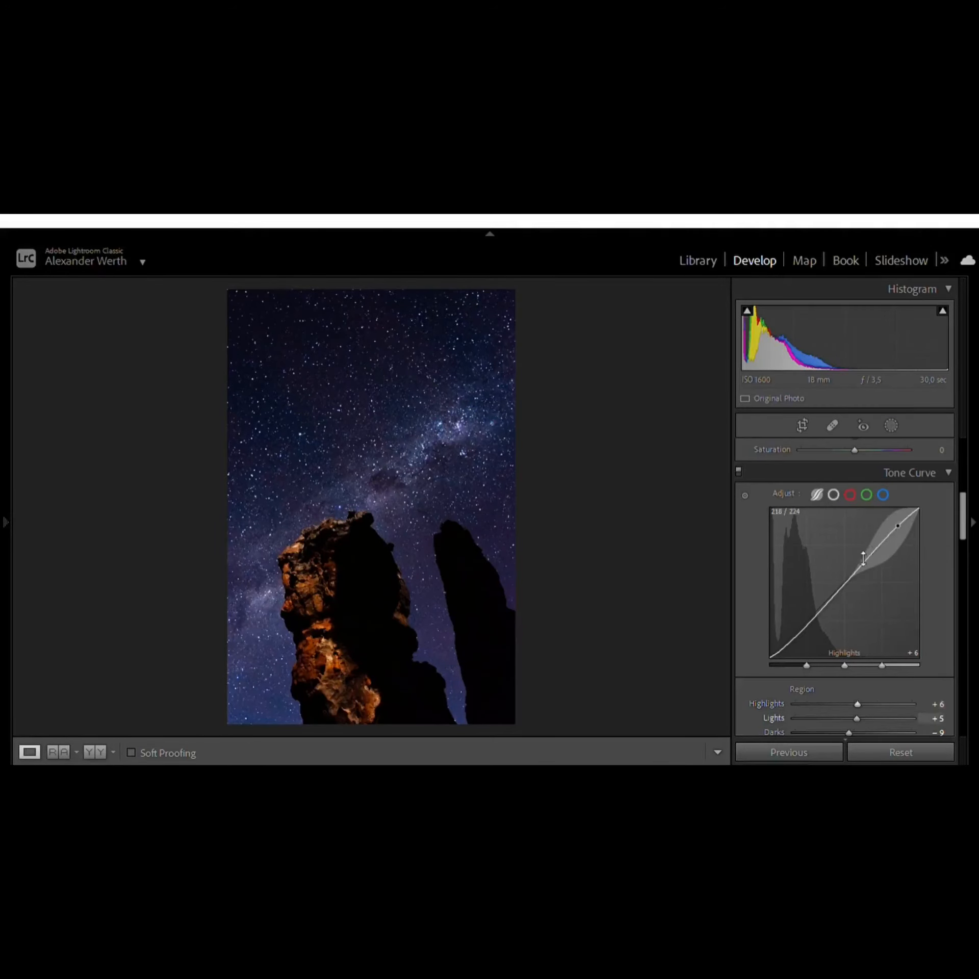
Step: Set a cooler custom white balance with Temp 3733 and Tint -24
scroll(858, 550, up, 5)
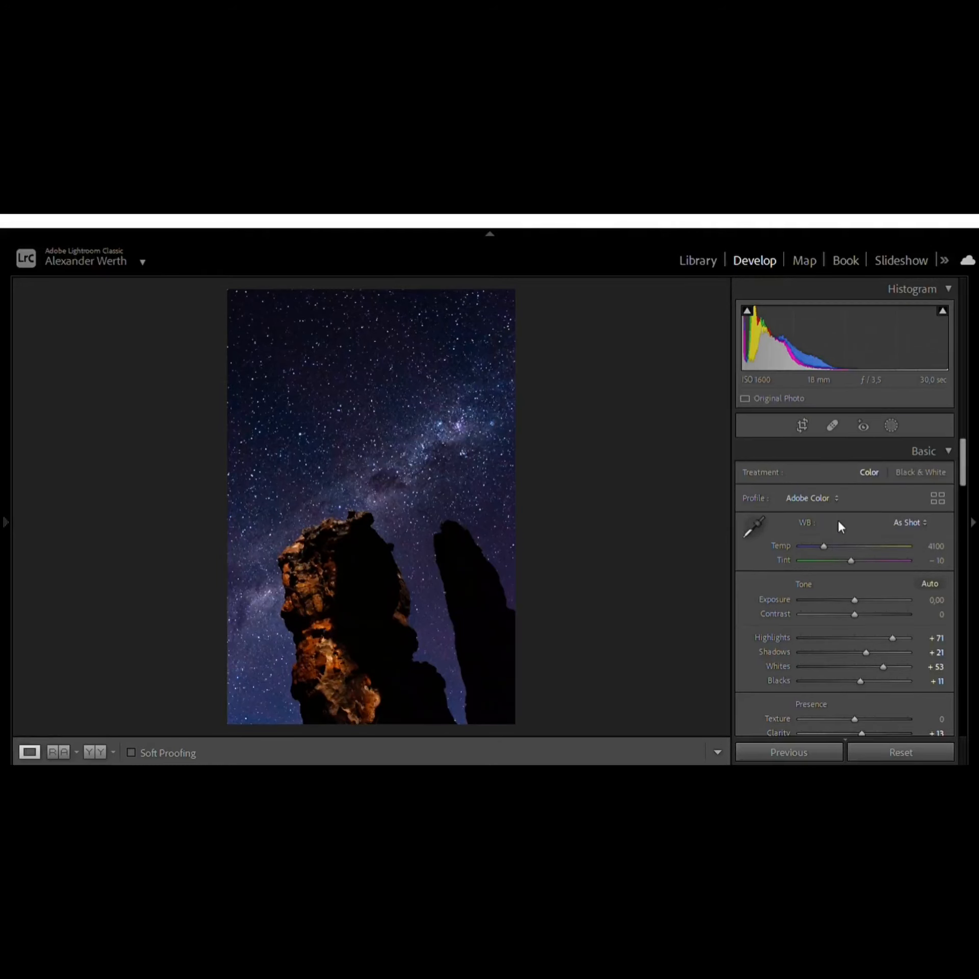
drag(823, 545, 820, 532)
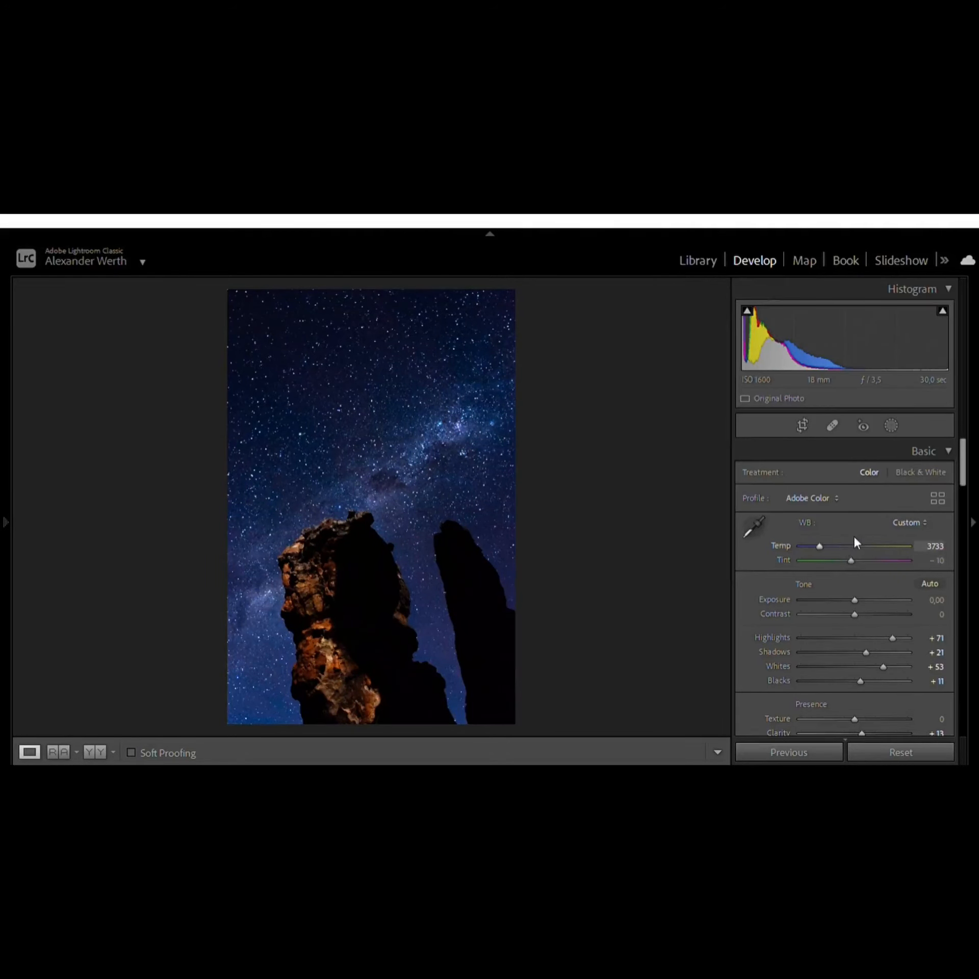
drag(851, 549, 847, 550)
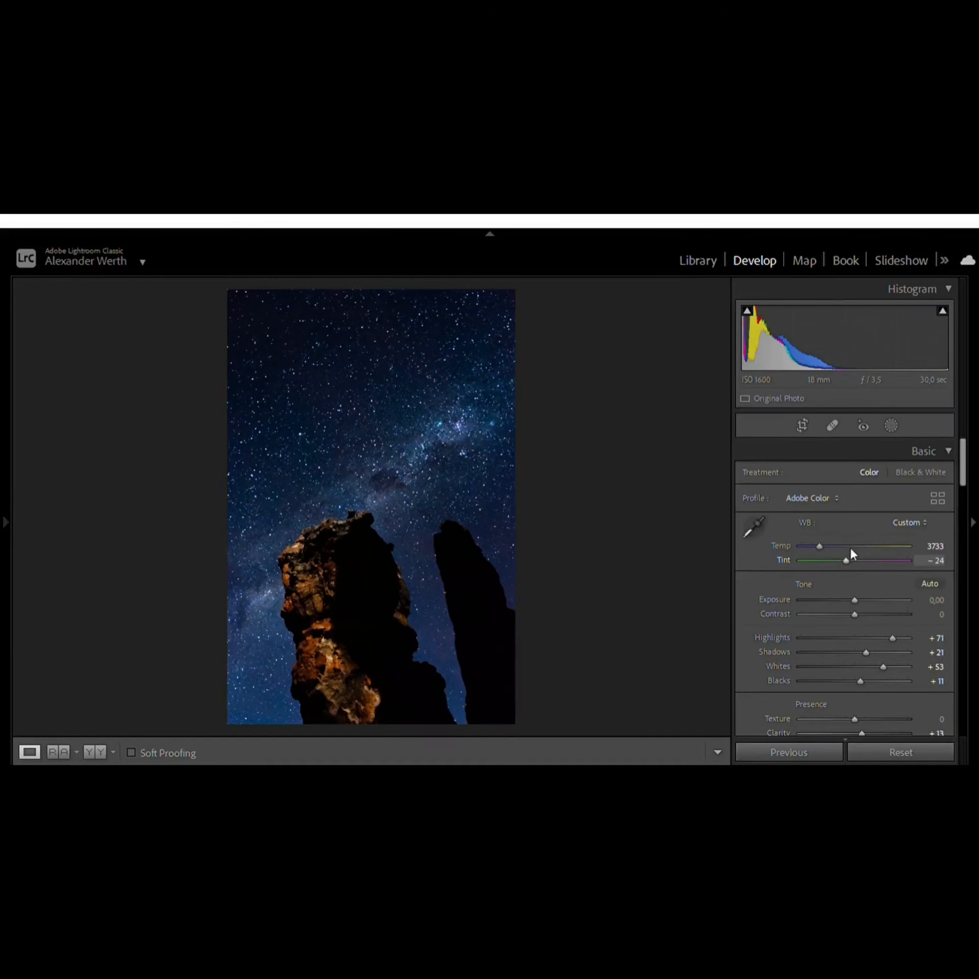
Step: Adjust the blue channel's point curve, lowering the shadows slightly, placing a midtone point at input 117, output 113, and adjusting the highlights
scroll(871, 607, down, 3)
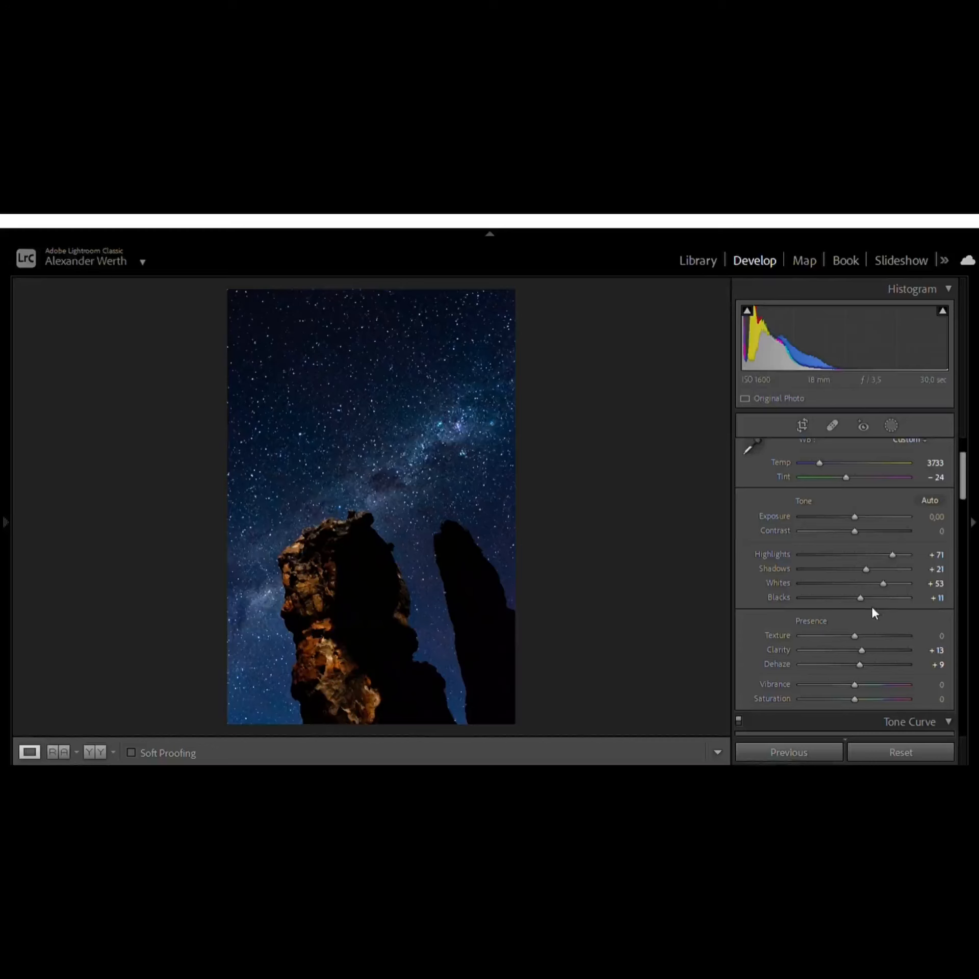
scroll(876, 605, down, 8)
scroll(884, 591, up, 2)
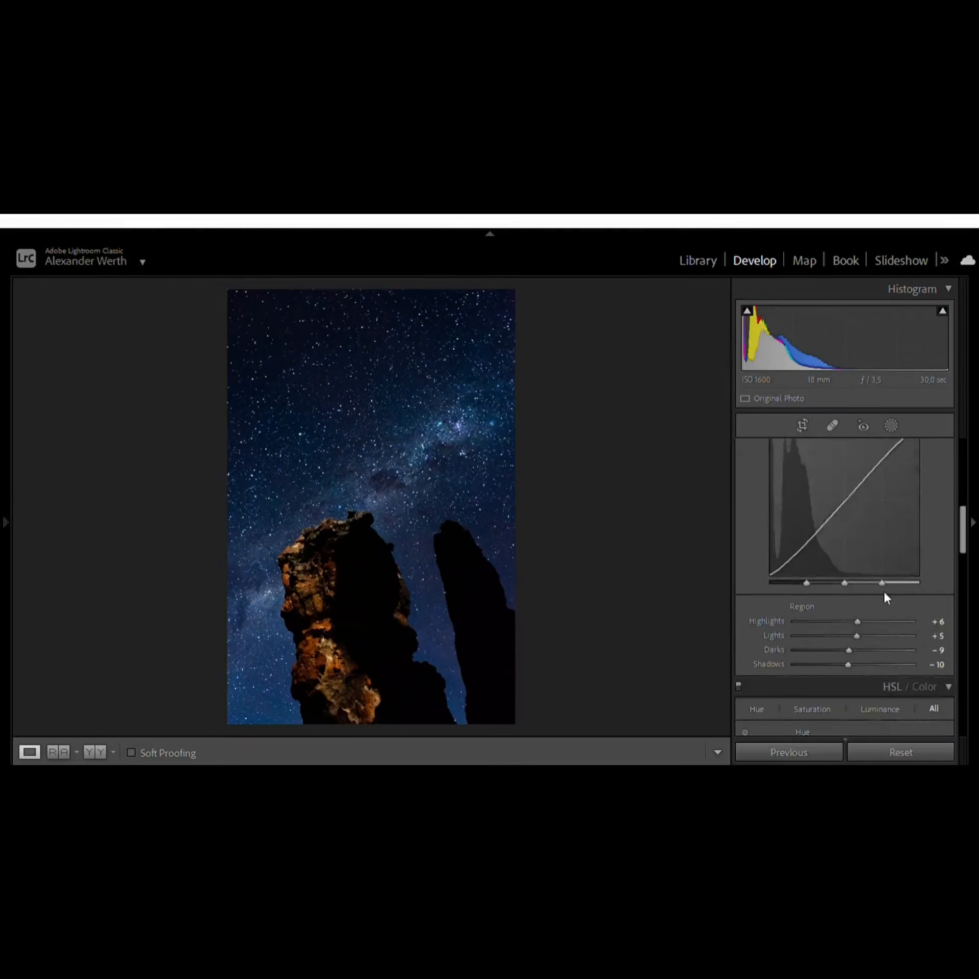
click(883, 491)
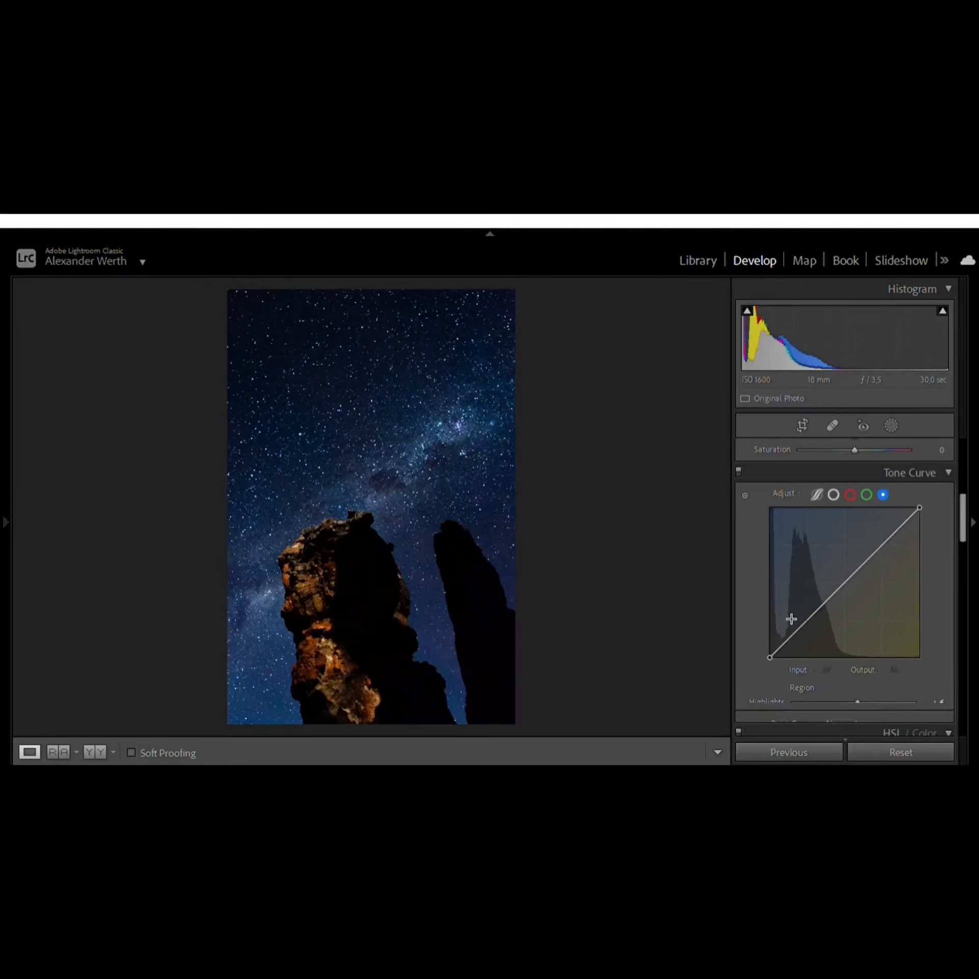
drag(803, 616, 804, 619)
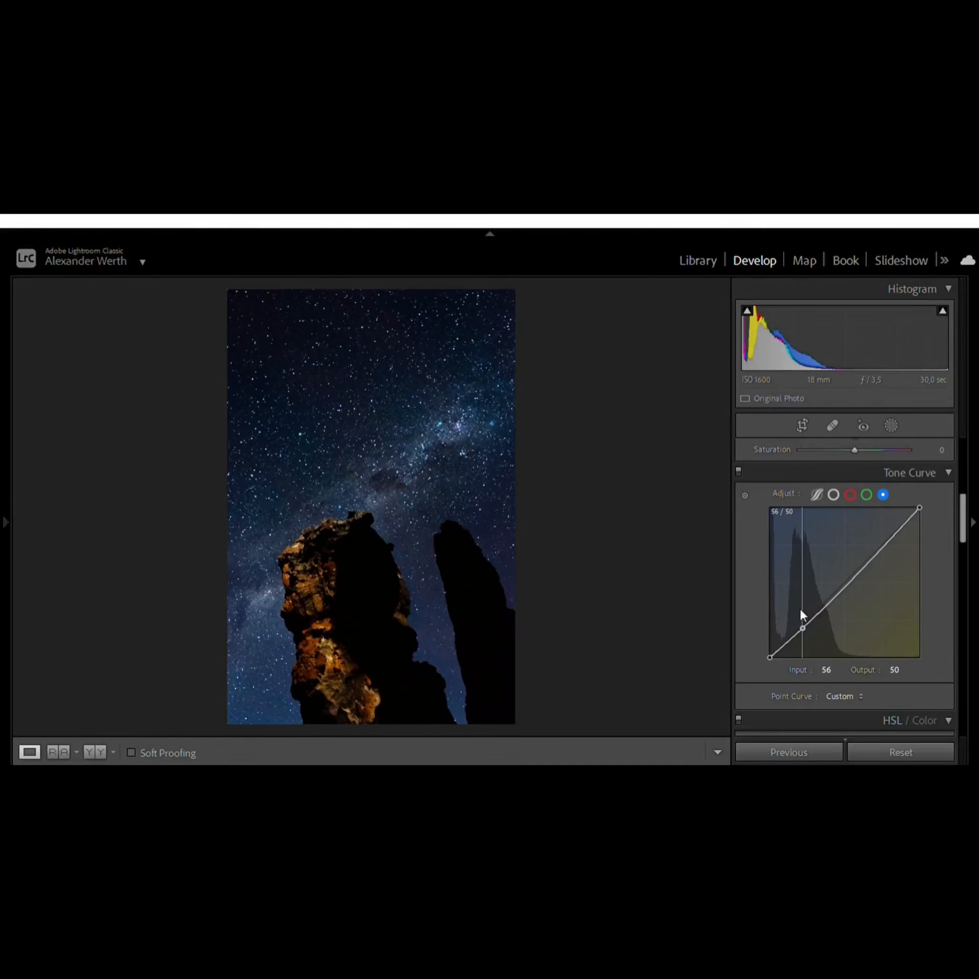
drag(801, 607, 838, 575)
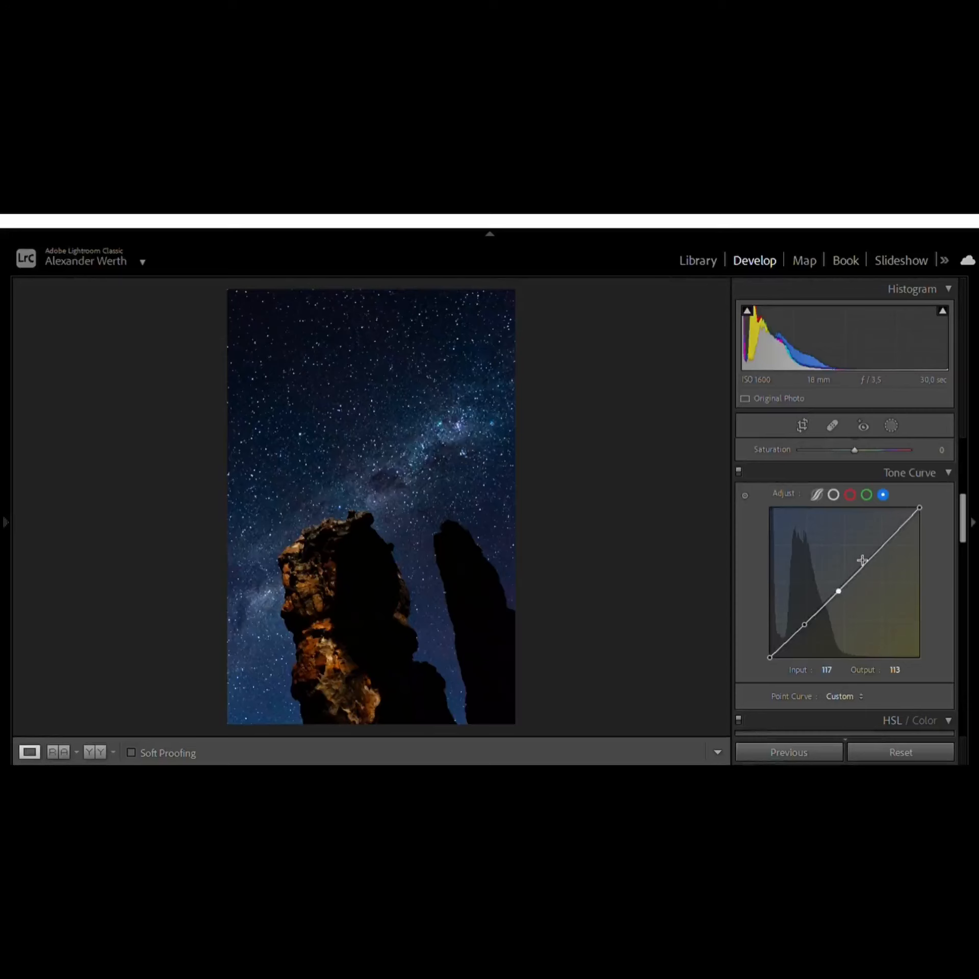
drag(876, 551, 911, 509)
Step: Brighten the rock colours by setting HSL Luminance to Orange +67 and Yellow +47
scroll(870, 566, down, 5)
scroll(856, 588, down, 5)
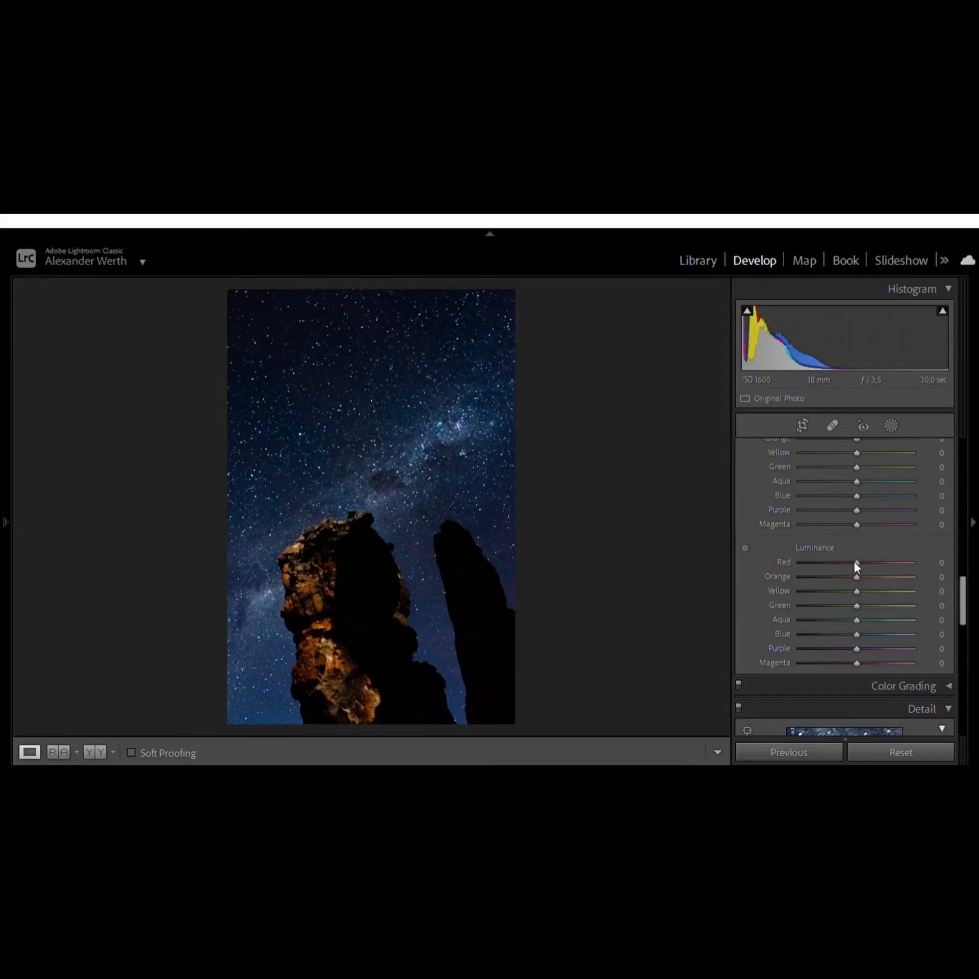
drag(855, 575, 880, 586)
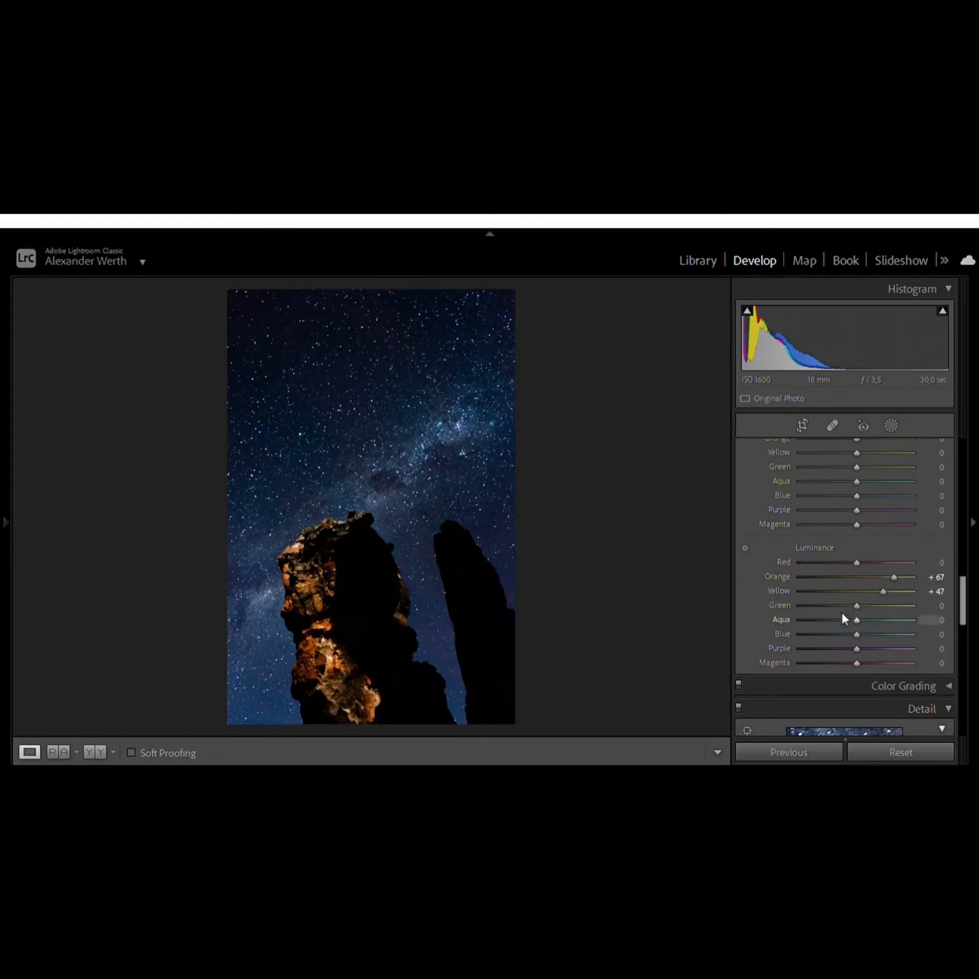
Step: Shift the HSL Hue of Blue to -23 and of Orange to -19
scroll(853, 597, up, 6)
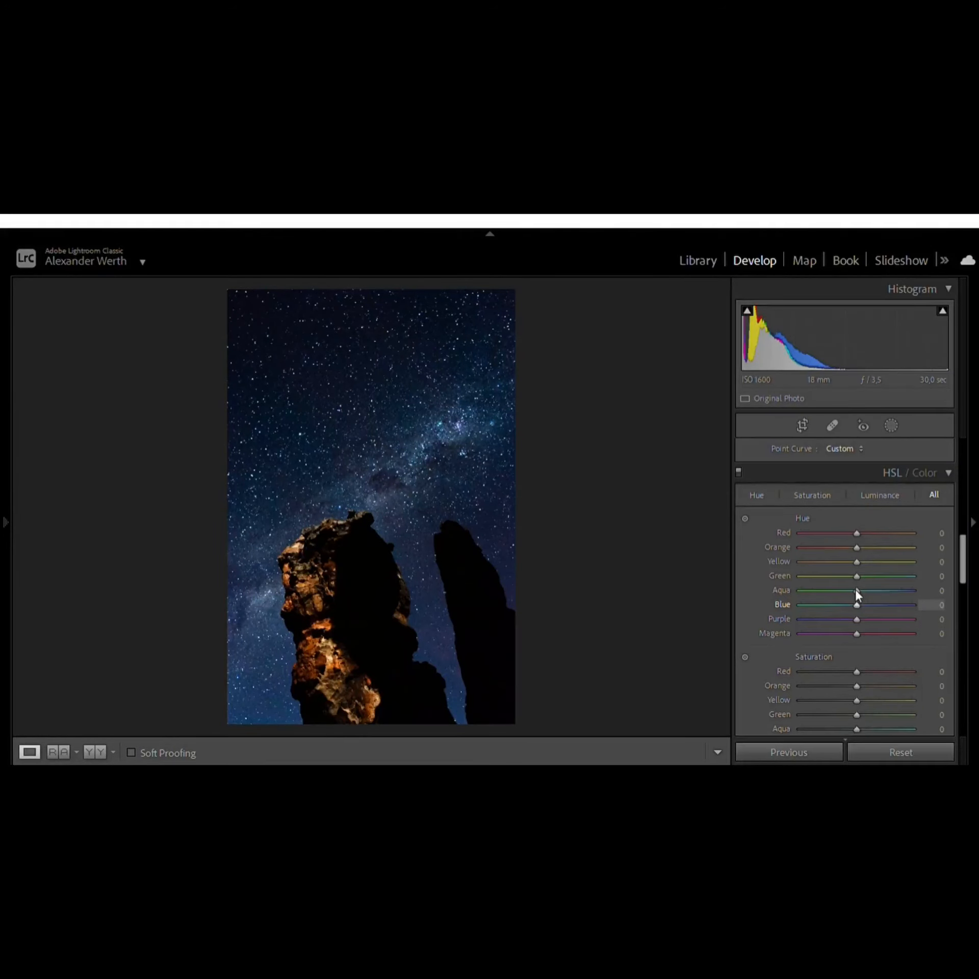
drag(853, 589, 844, 600)
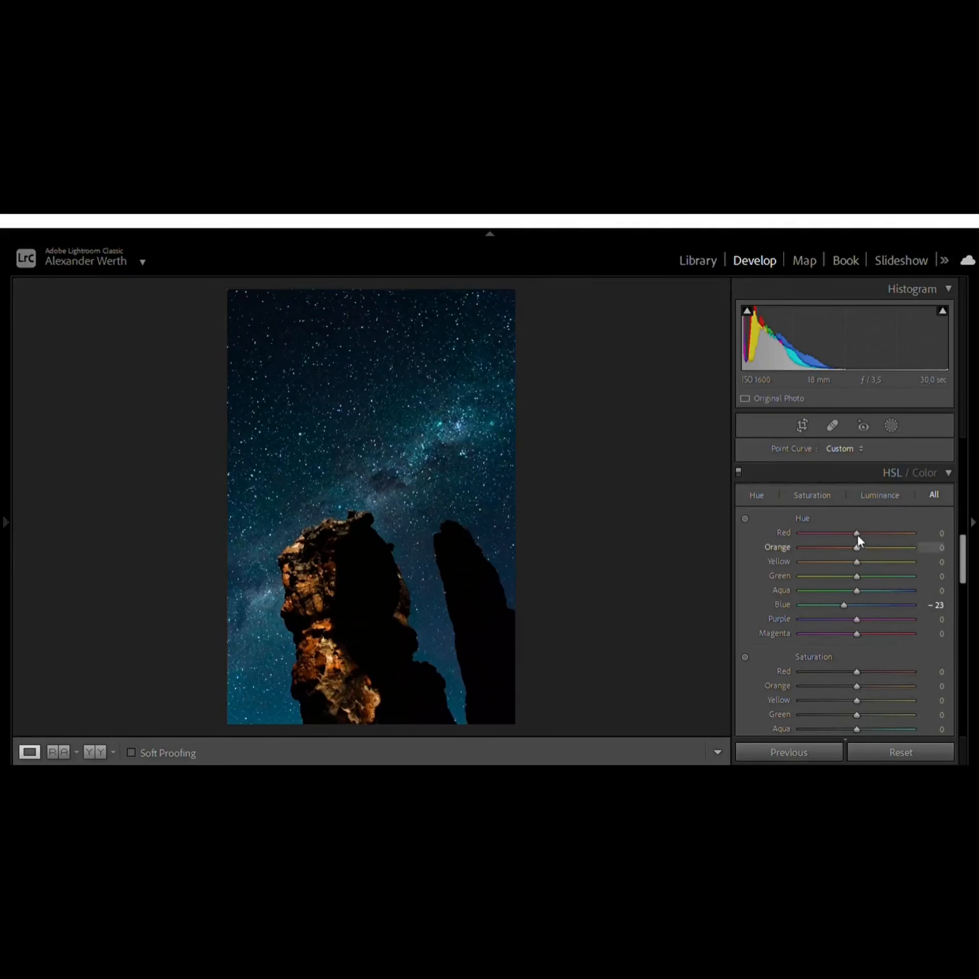
mouse_move(858, 536)
mouse_down()
mouse_move(872, 540)
mouse_move(847, 544)
mouse_up()
Step: Set the HSL Luminance of Aqua to +79 and of Purple to +35
scroll(880, 565, down, 5)
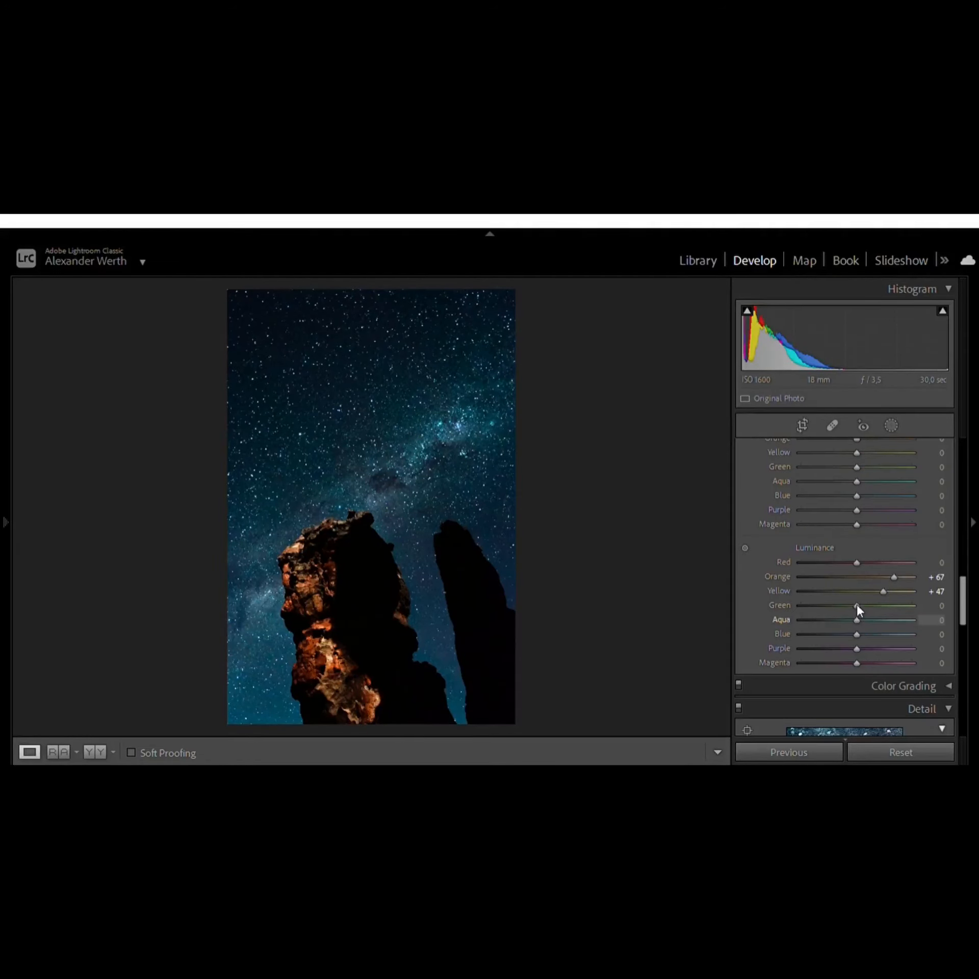
drag(857, 606, 875, 633)
Step: Set the sharpening Amount to 85 and, using the mask preview, its Masking to 72
scroll(827, 608, down, 3)
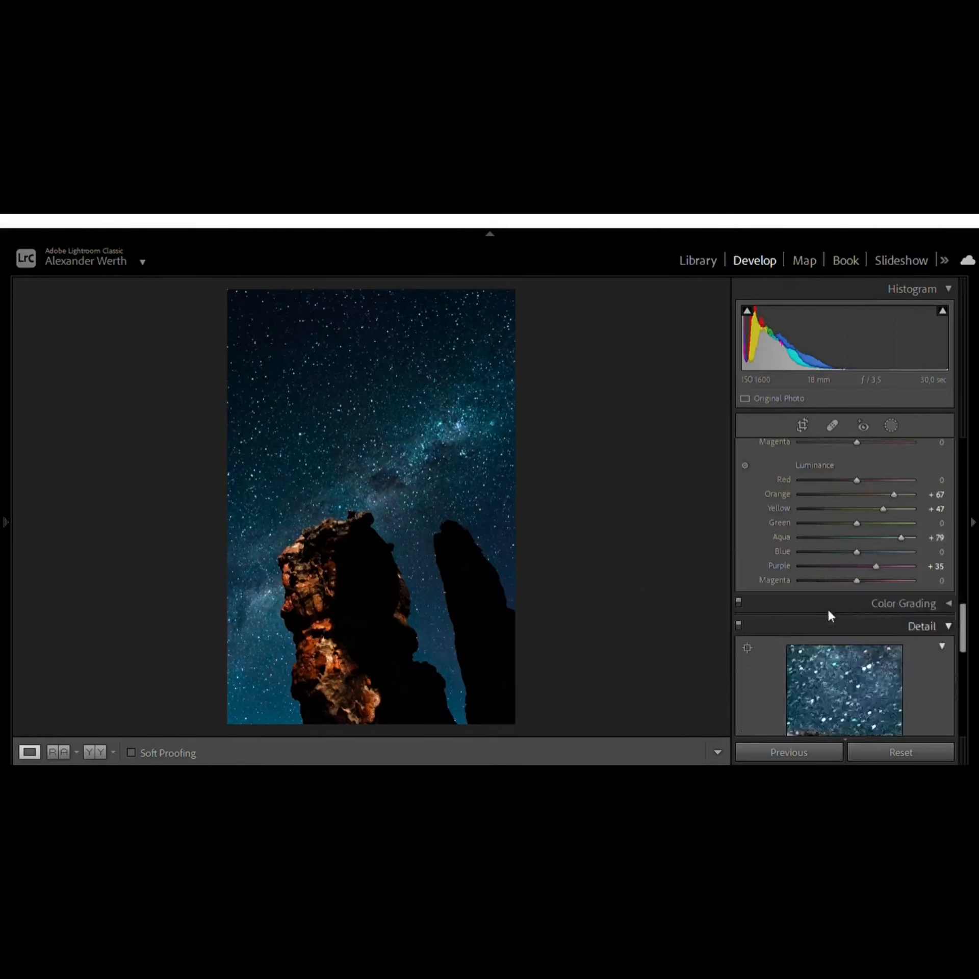
scroll(833, 607, down, 9)
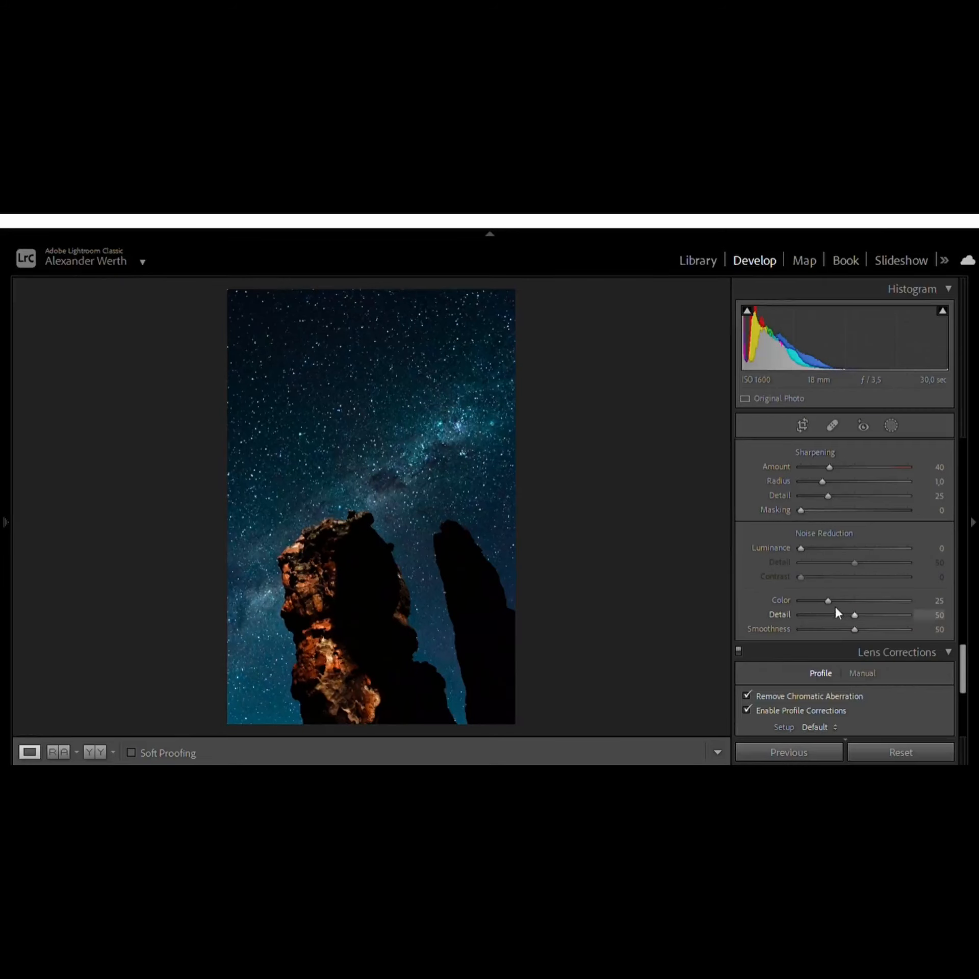
scroll(844, 596, down, 6)
scroll(845, 596, up, 9)
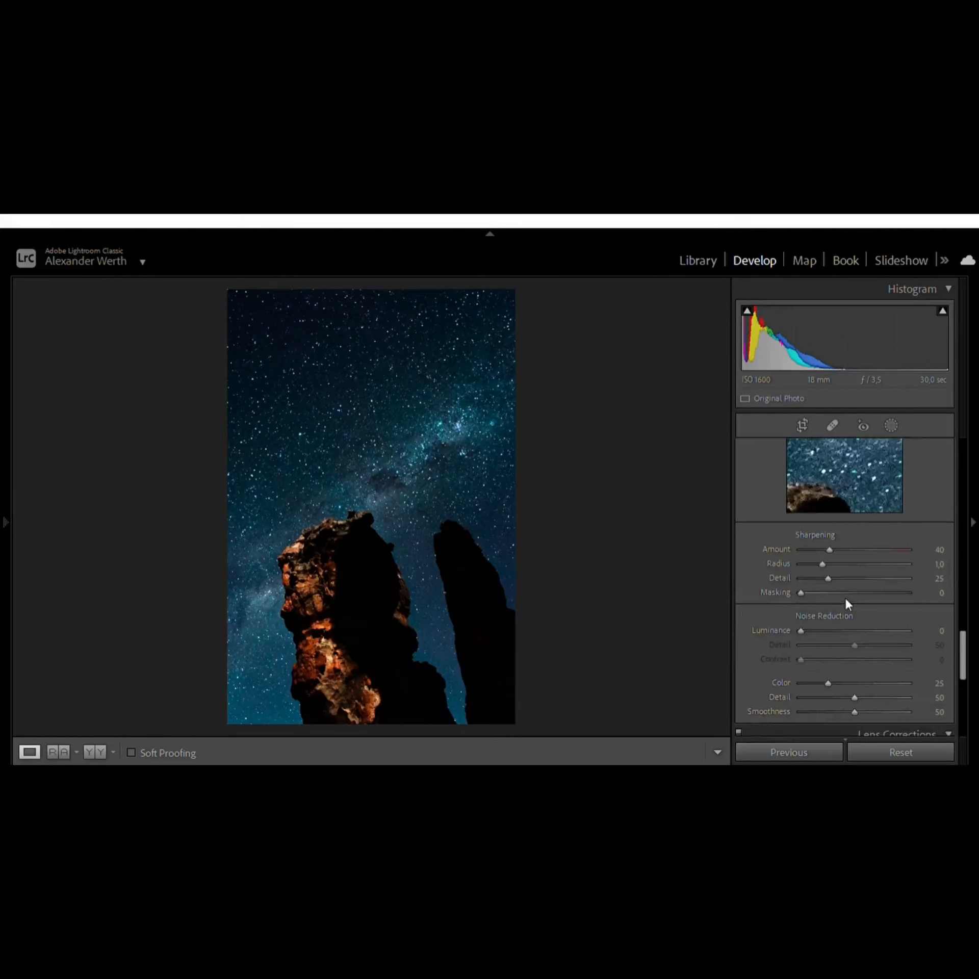
drag(829, 532, 862, 544)
key(alt)
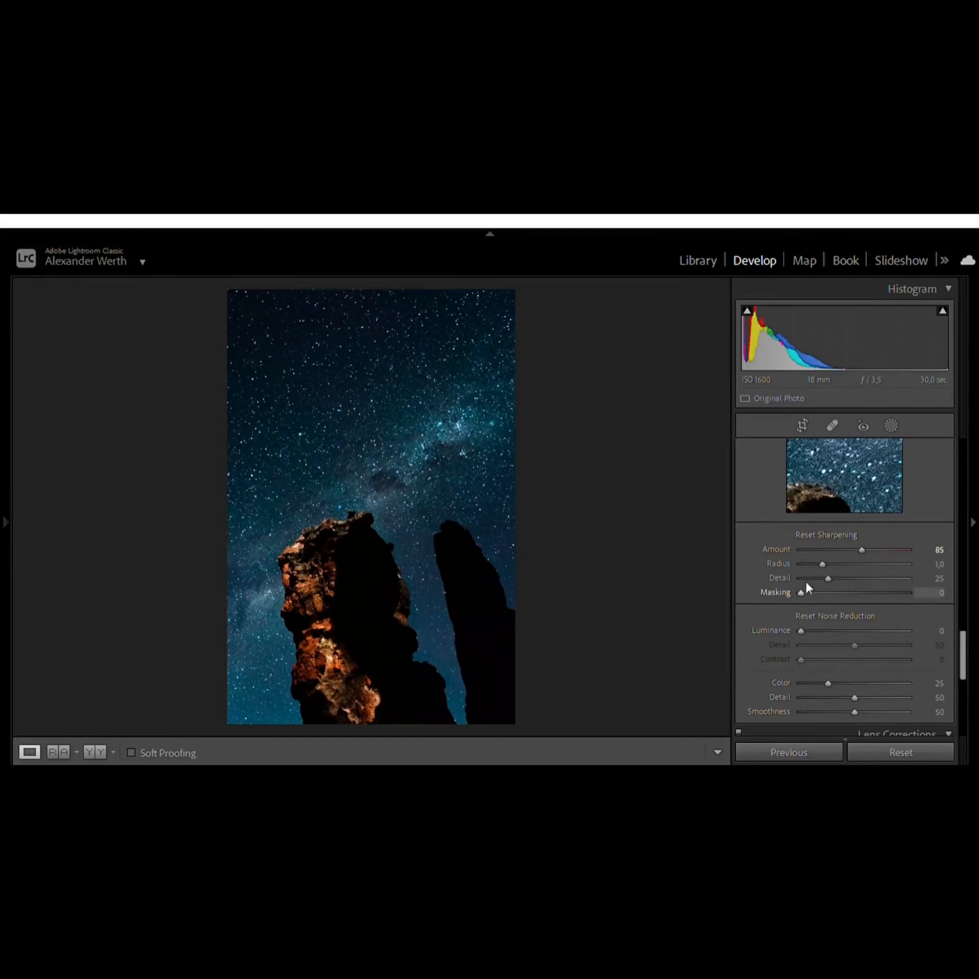
drag(800, 579, 878, 592)
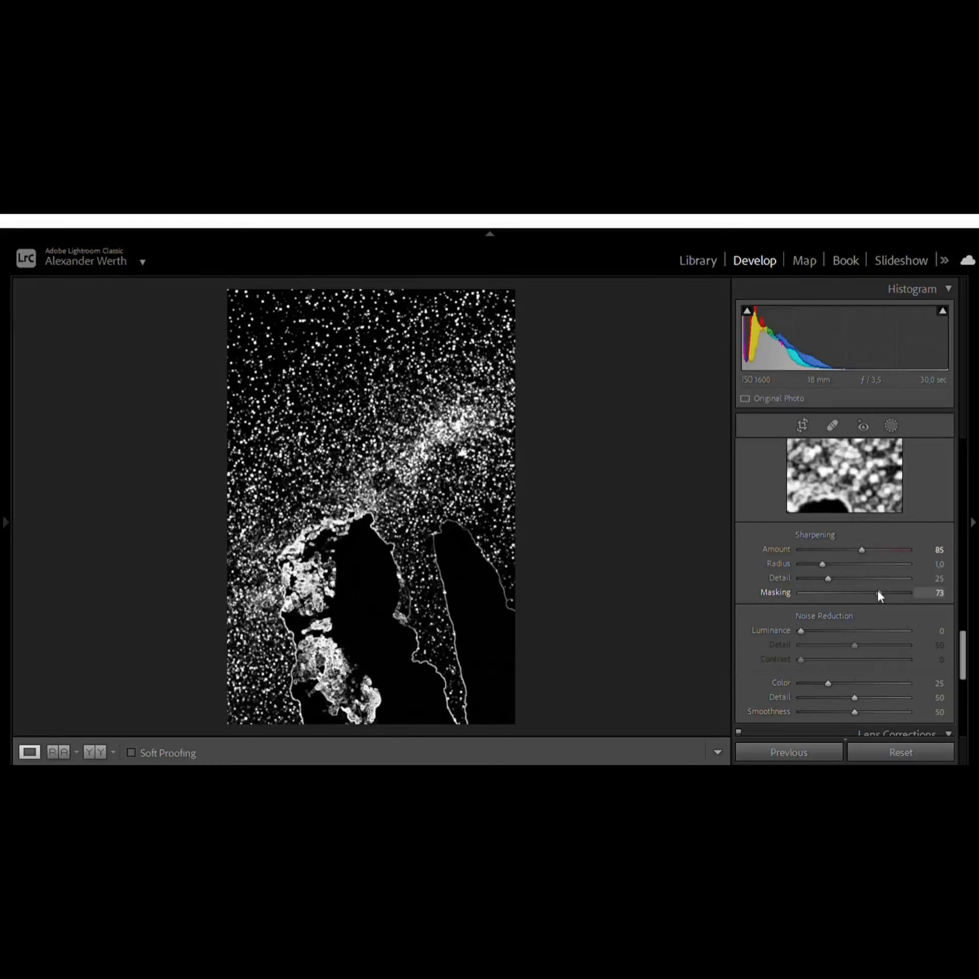
drag(876, 589, 877, 589)
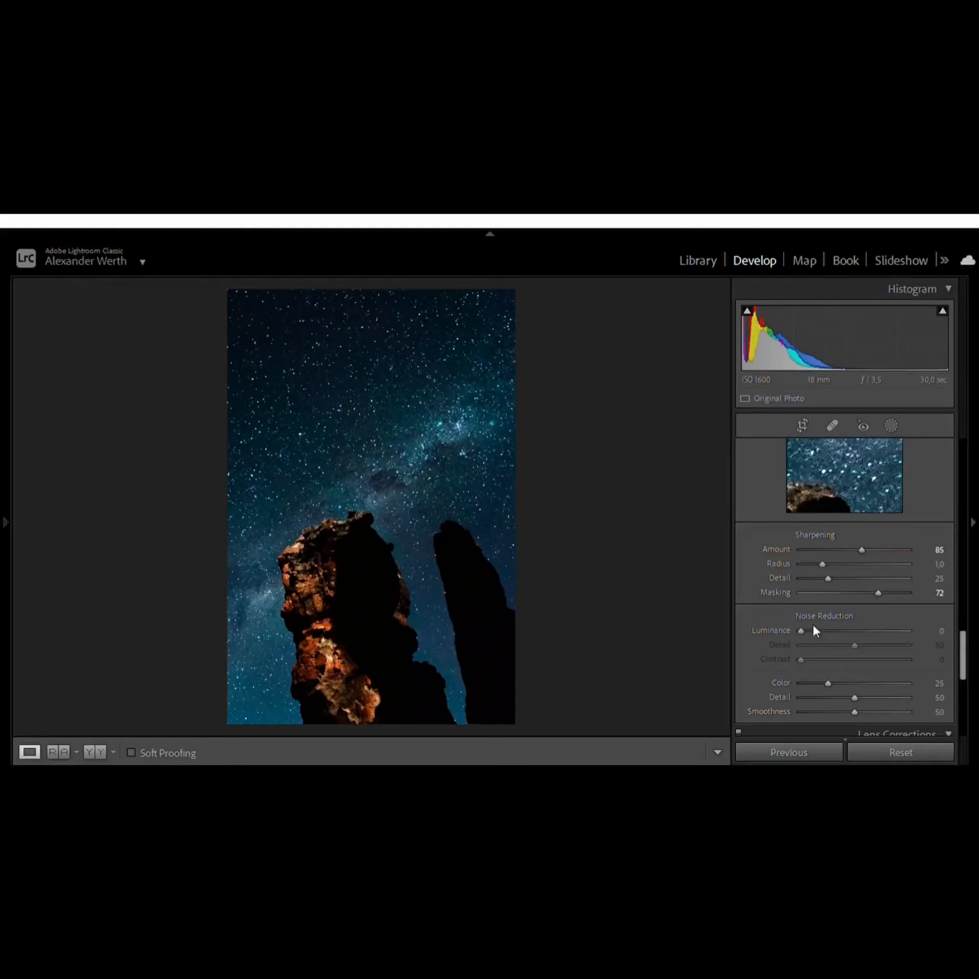
Step: Set Luminance noise reduction to 13 and raise its Contrast slightly
drag(804, 622, 814, 622)
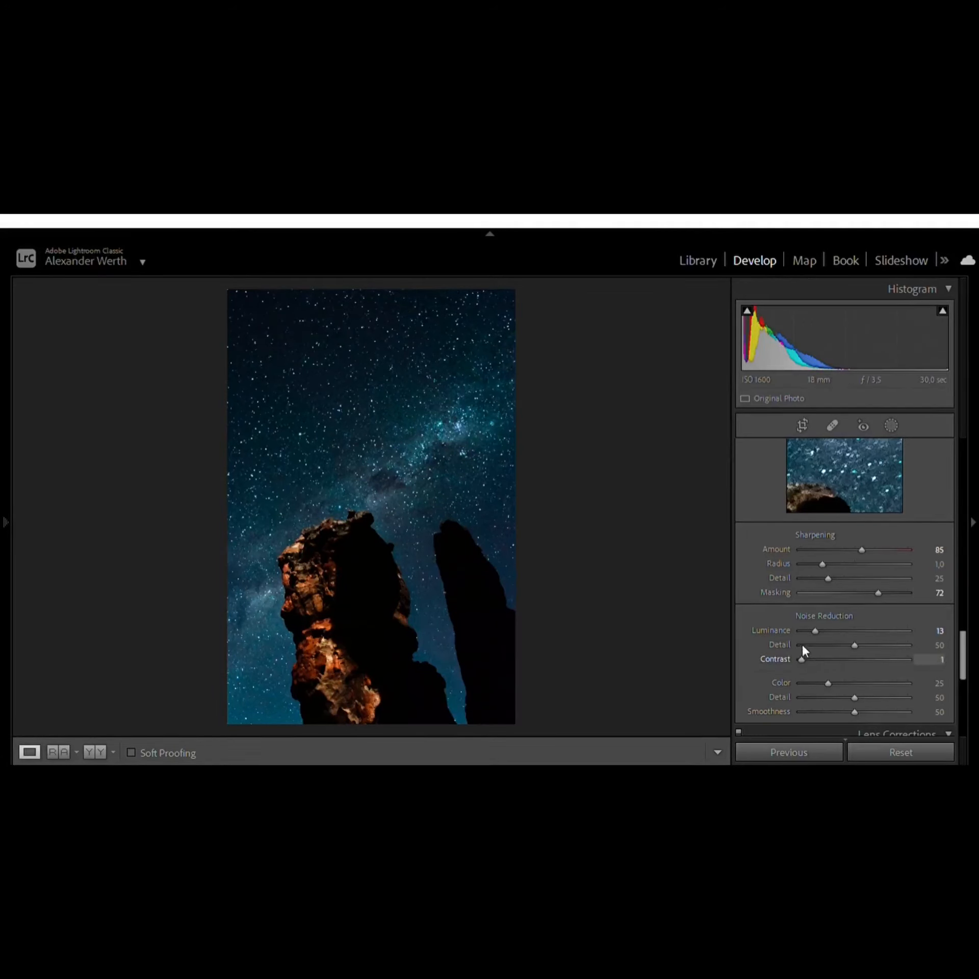
drag(802, 649, 810, 649)
Step: Brighten the blues in the sky by setting HSL Luminance Blue to +46
scroll(811, 625, down, 10)
scroll(810, 617, up, 15)
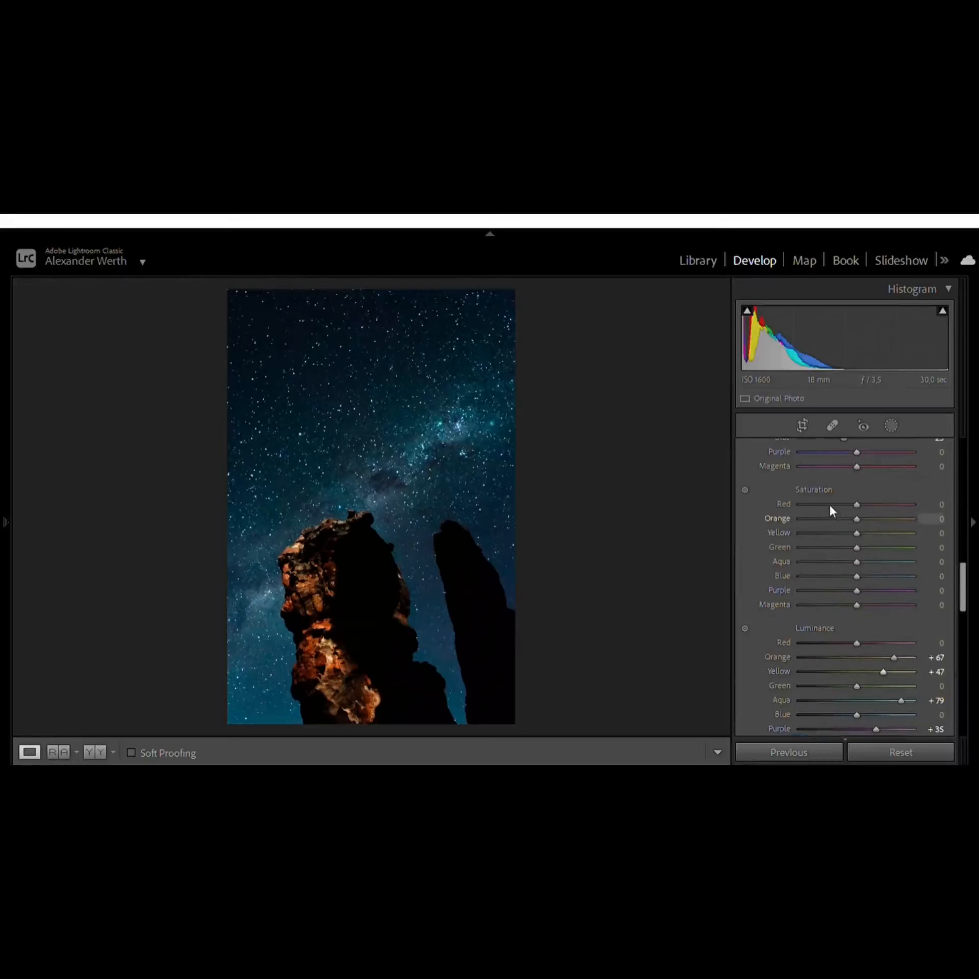
scroll(833, 514, up, 2)
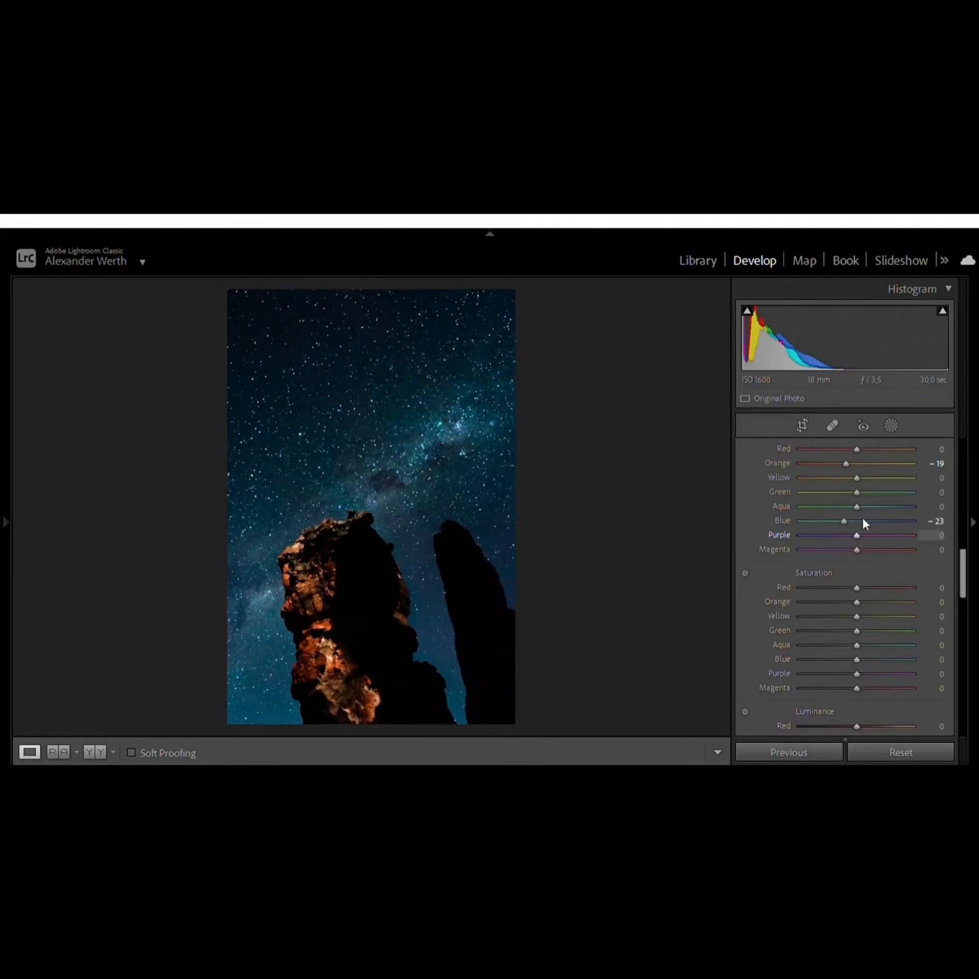
scroll(870, 639, down, 3)
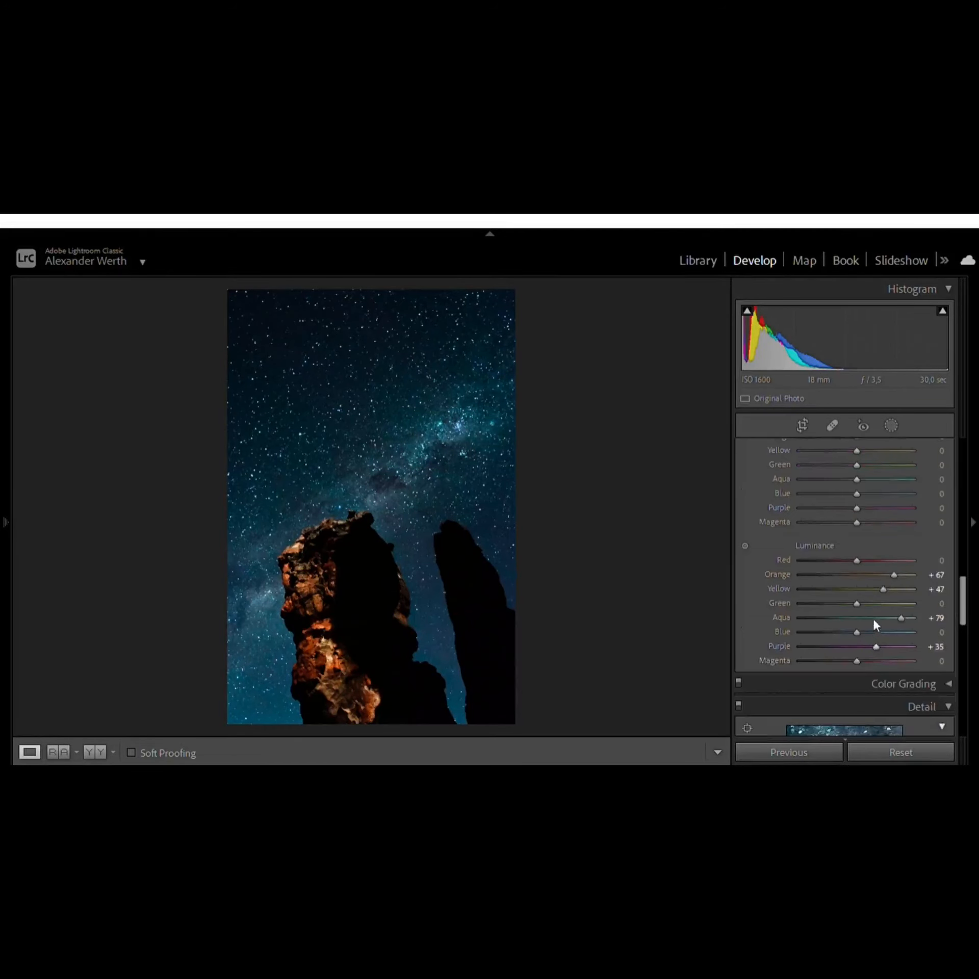
drag(856, 631, 881, 622)
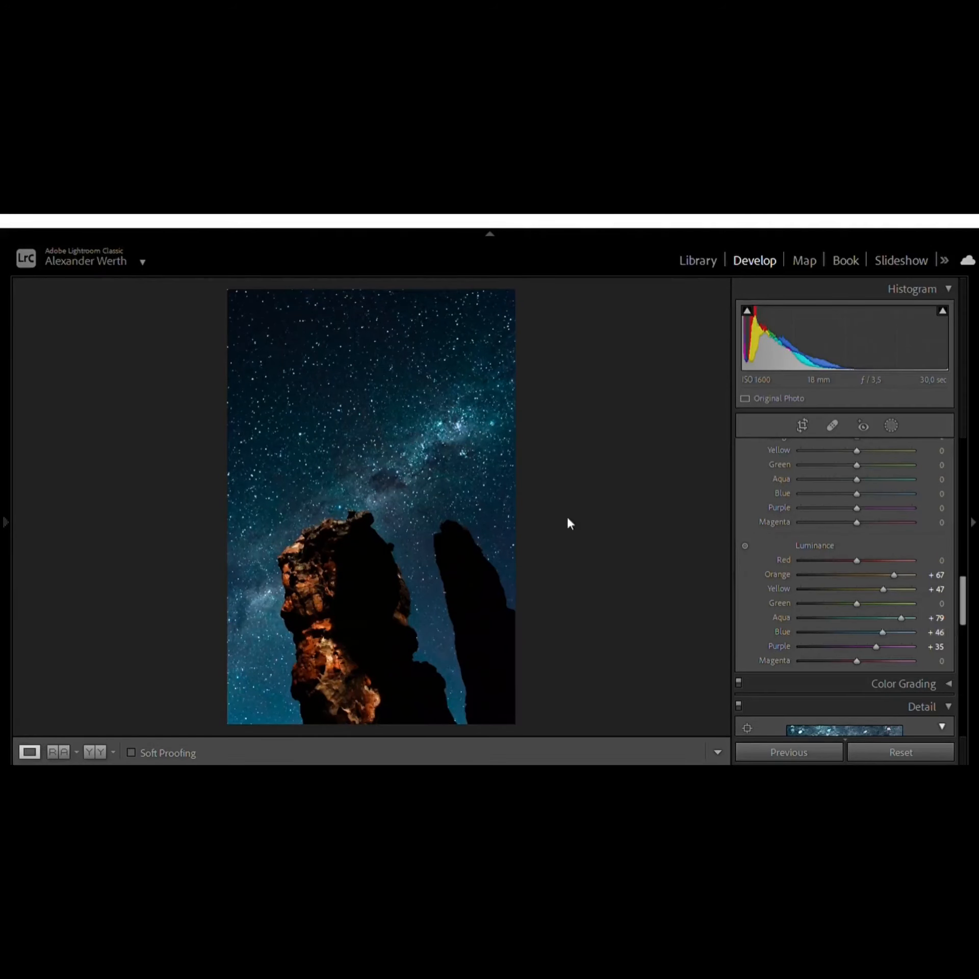
scroll(853, 535, up, 10)
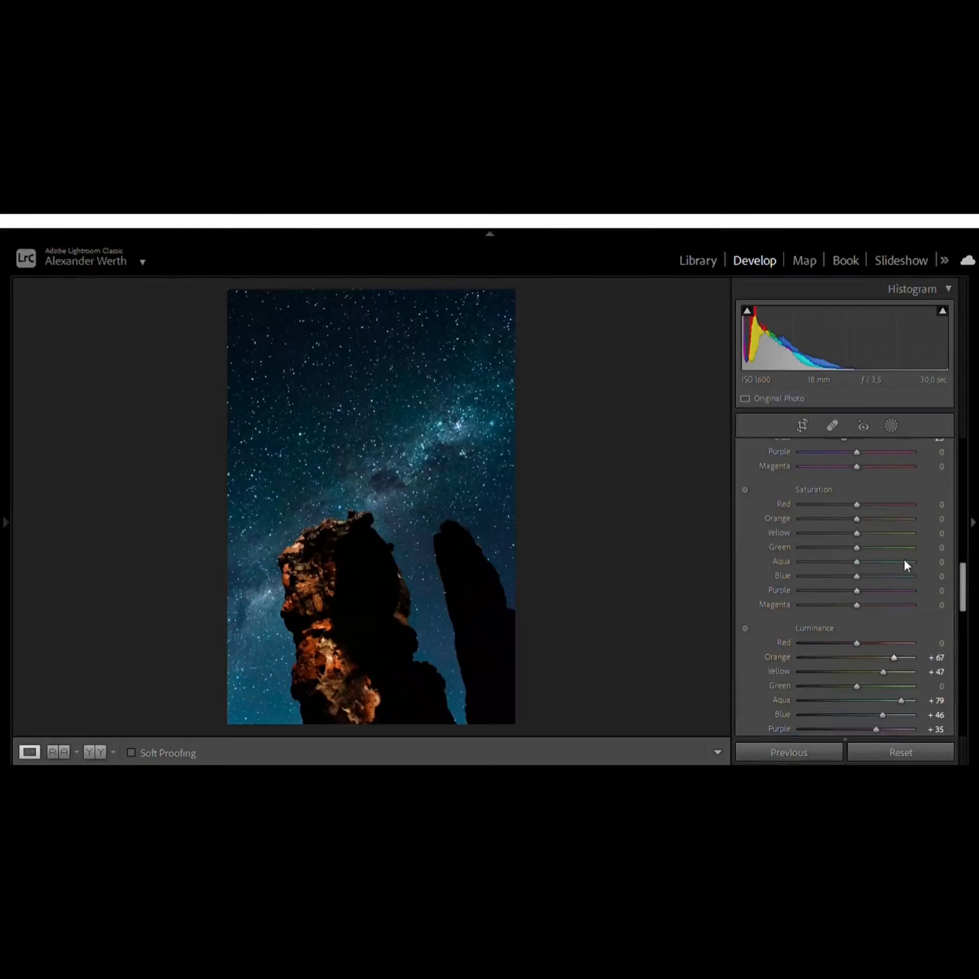
scroll(836, 492, up, 3)
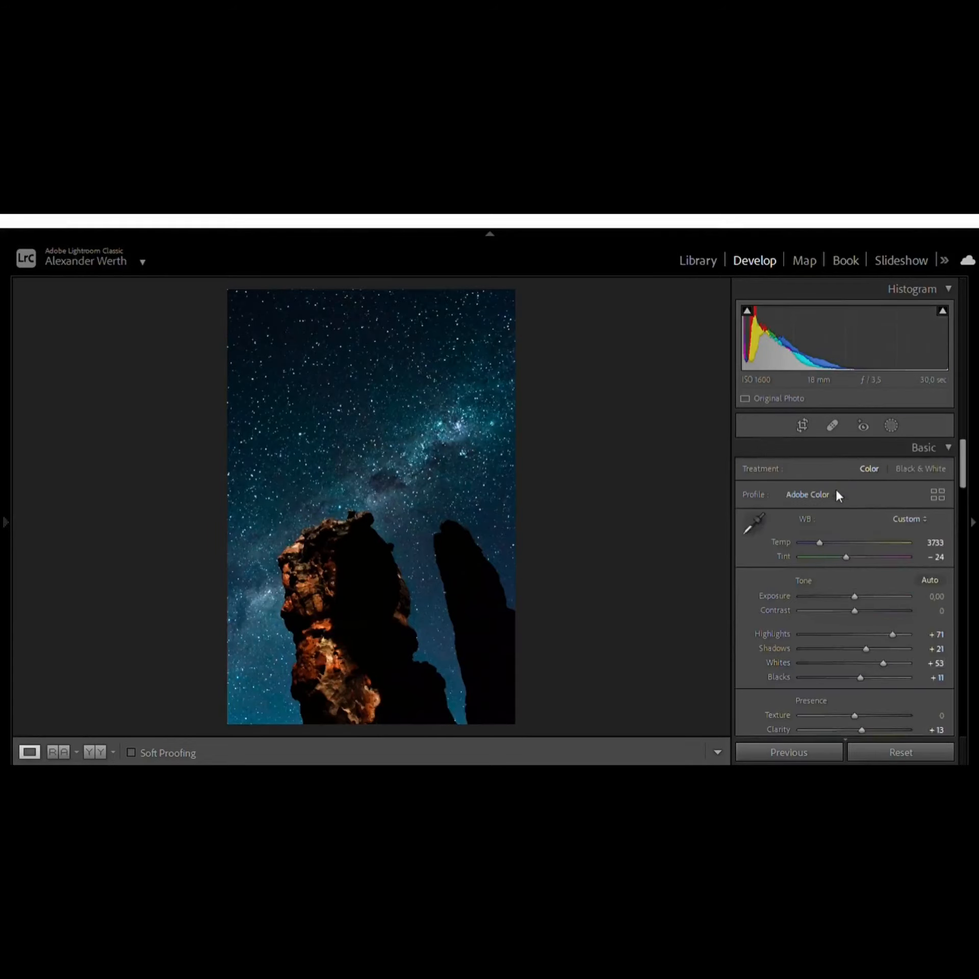